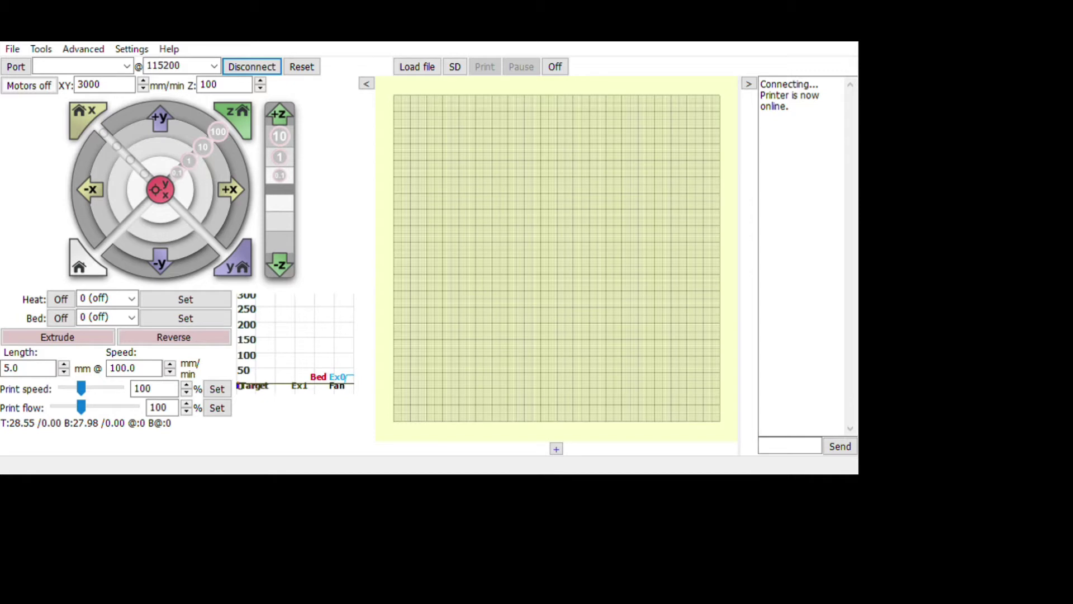
- Reset the Z-probe offset to zero with M851 Z0 and save the settings with M500
click(480, 200)
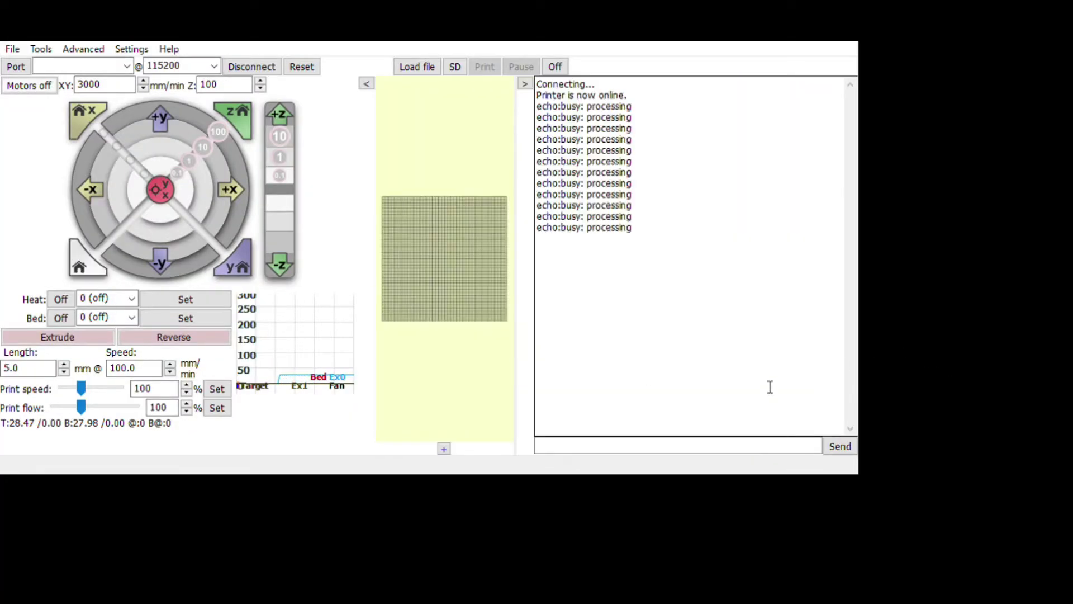
click(538, 446)
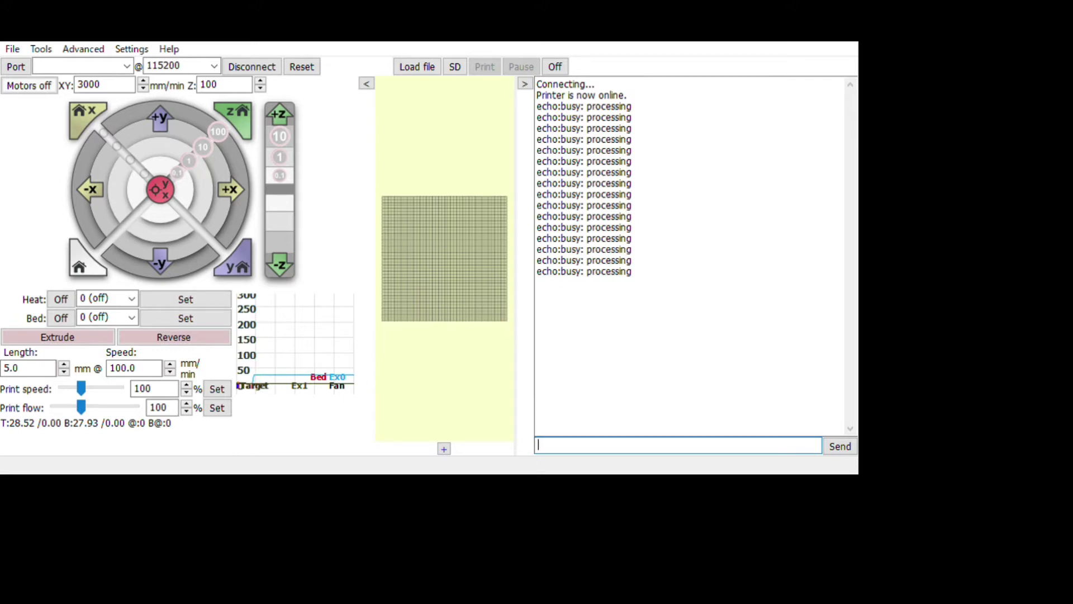
text(m851 z0)
key(Return)
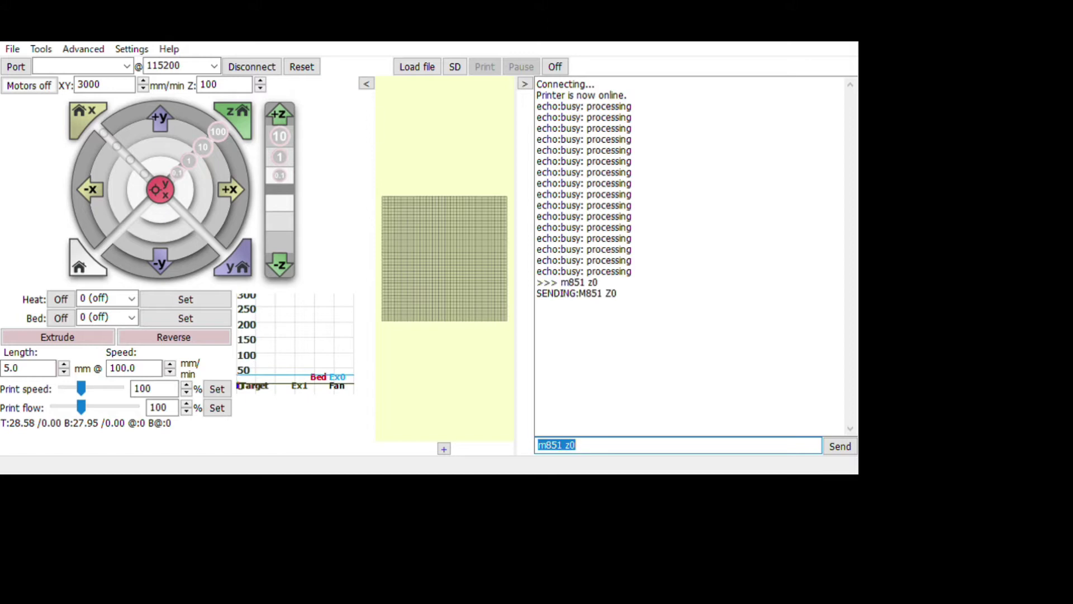
text(m500)
key(Return)
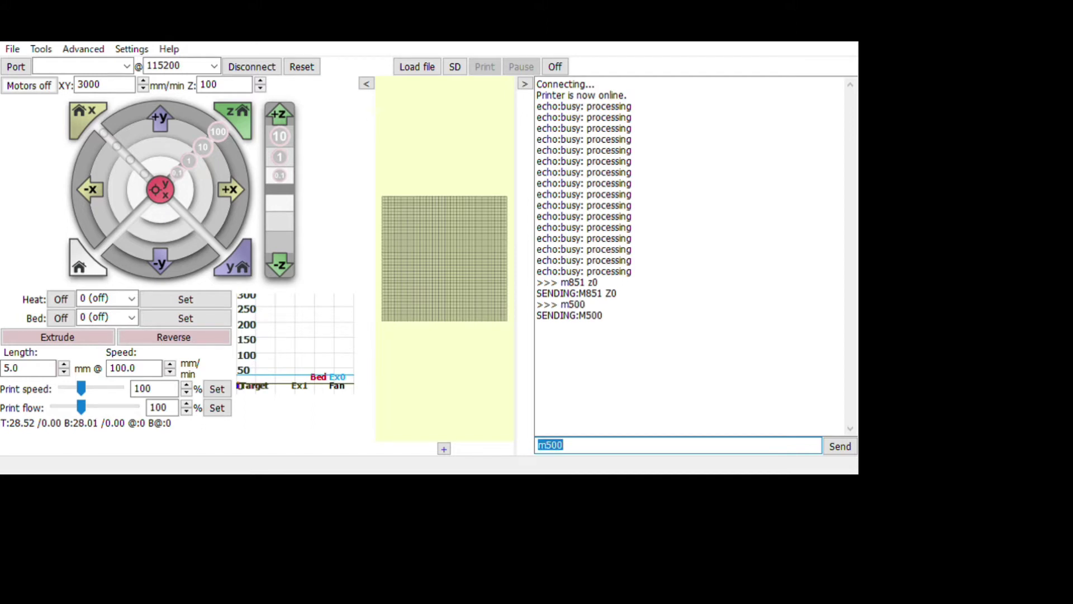
- Reload the stored printer settings with M501 and list them with M503
text(m501)
key(Return)
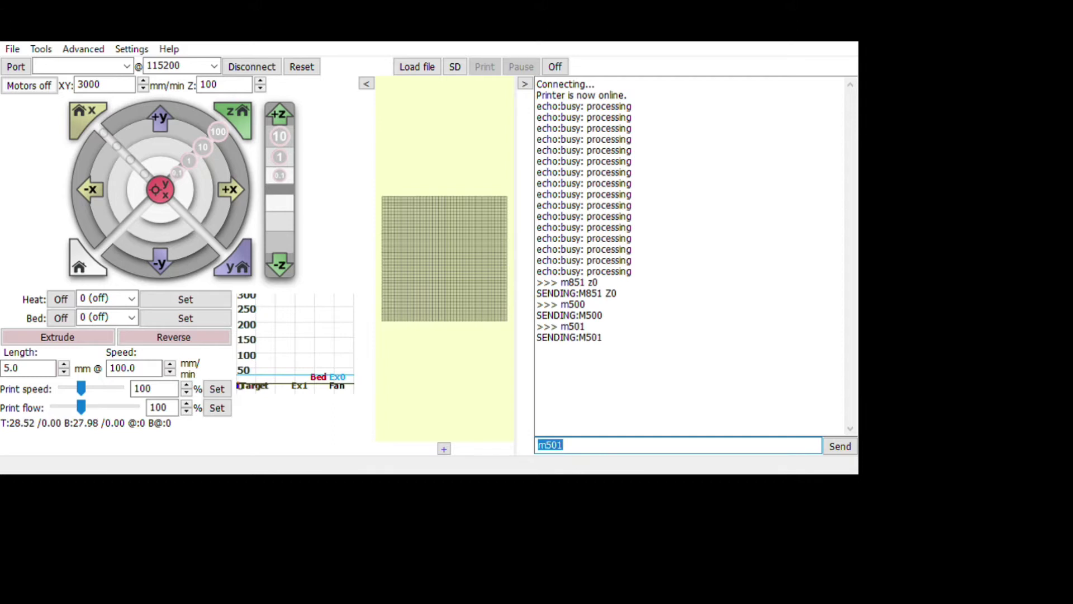
text(m503)
key(Return)
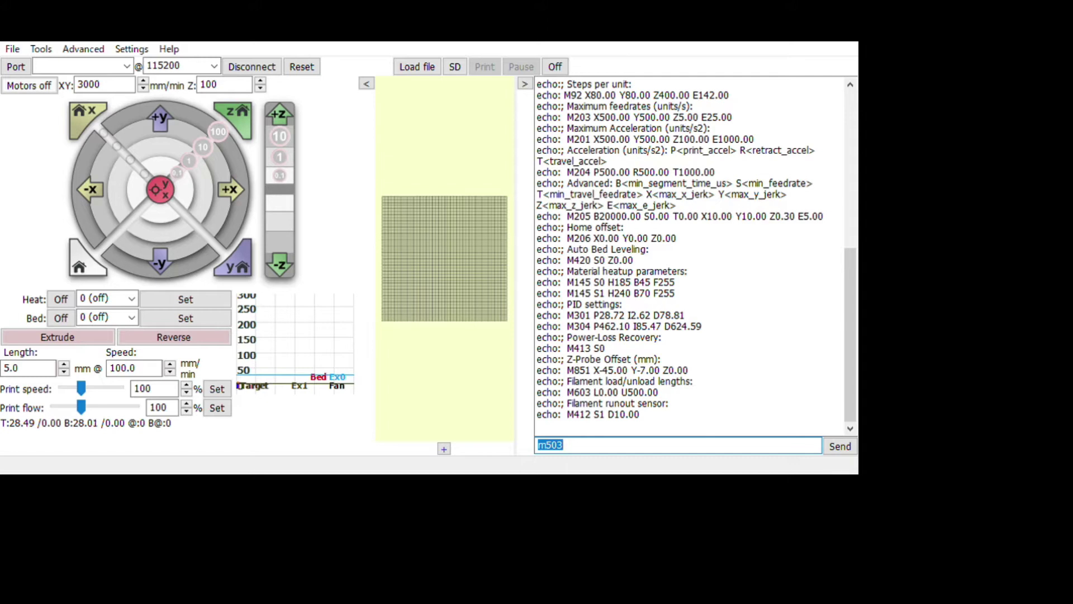
- Home the Z axis with G28 Z0 and move the nozzle to Z0 with G1 F60 Z0
text(g28 z0)
key(Return)
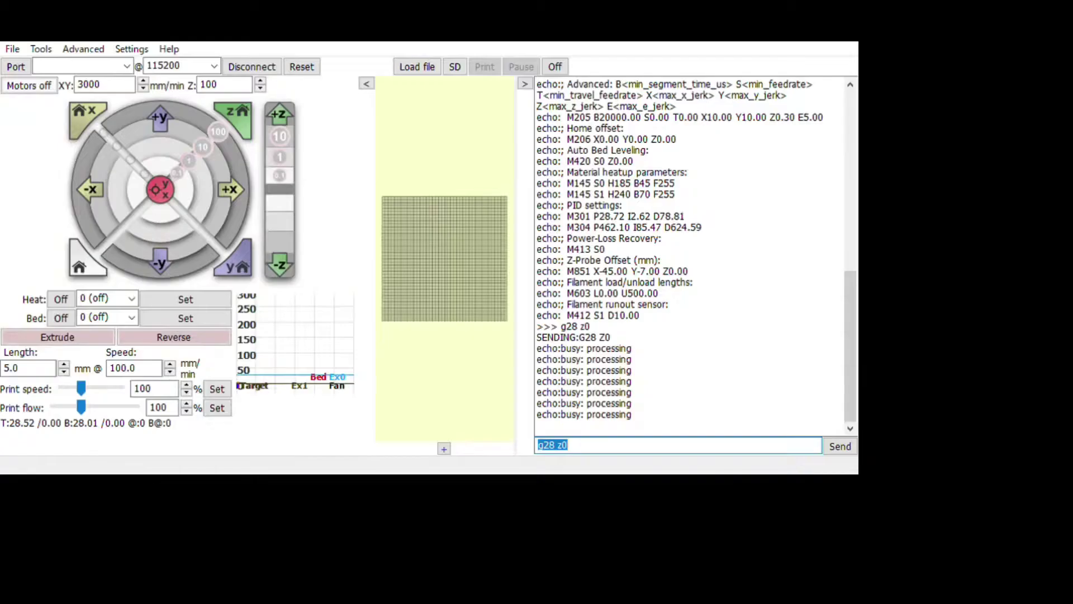
text(g1 f60 z0)
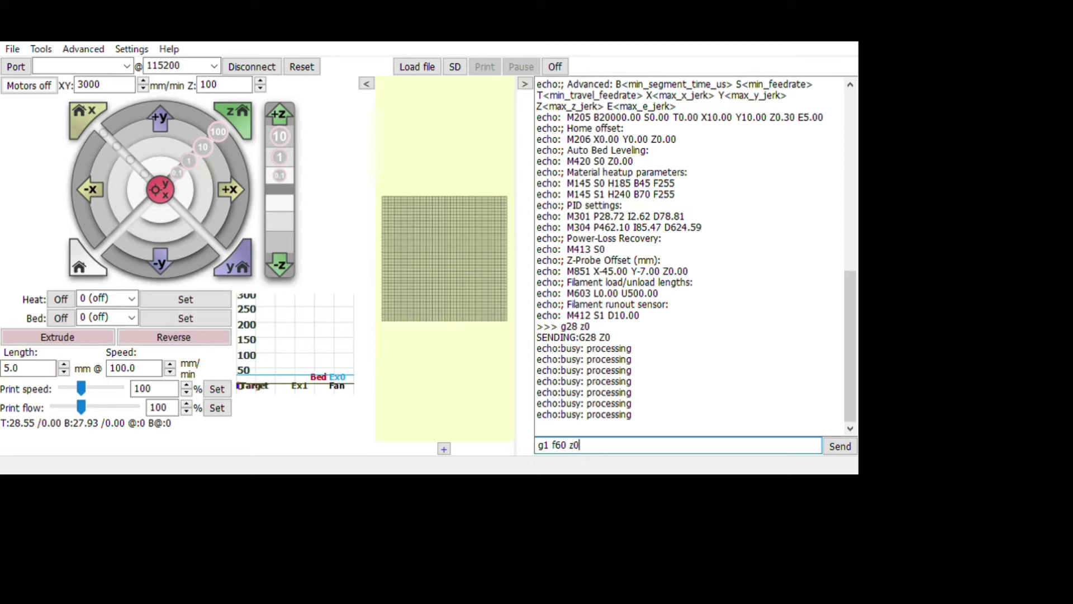
key(Return)
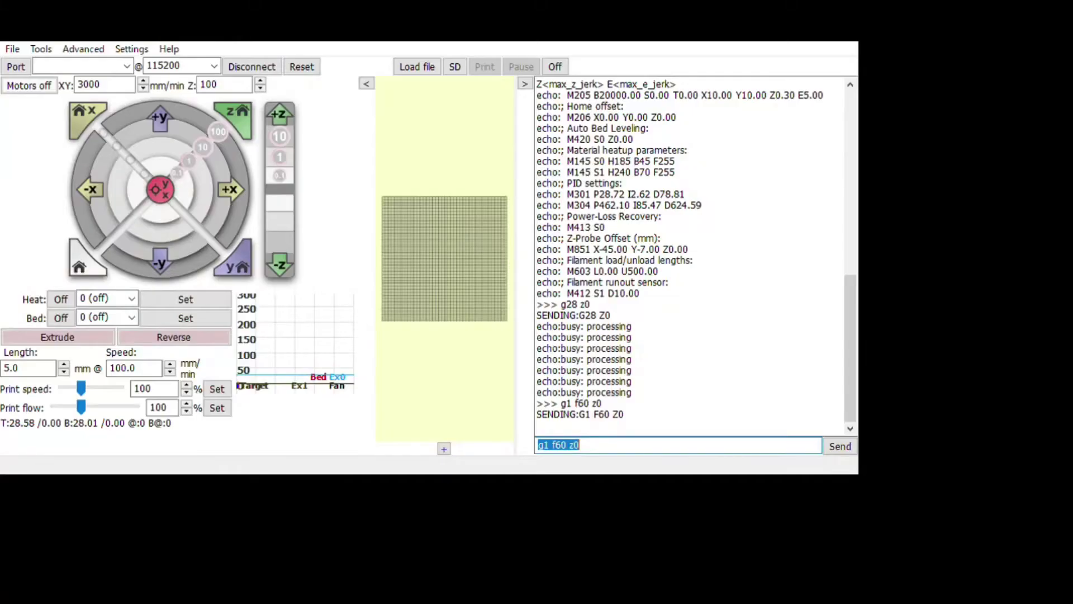
- Disable the software endstops with M211 S0 and report the nozzle position with M114
text(m211)
text( s0)
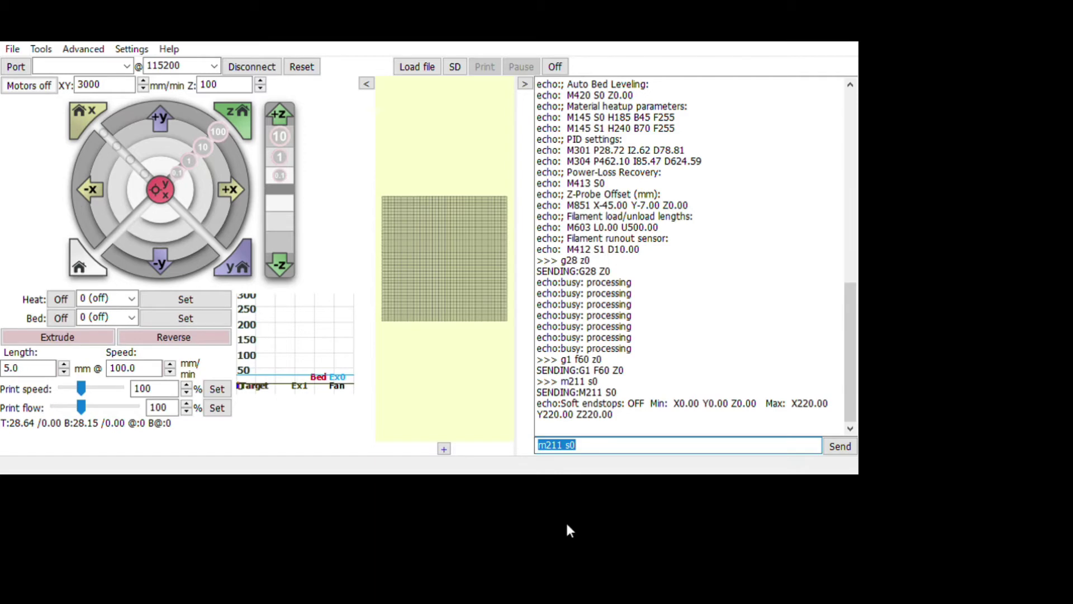
text(m114)
key(Return)
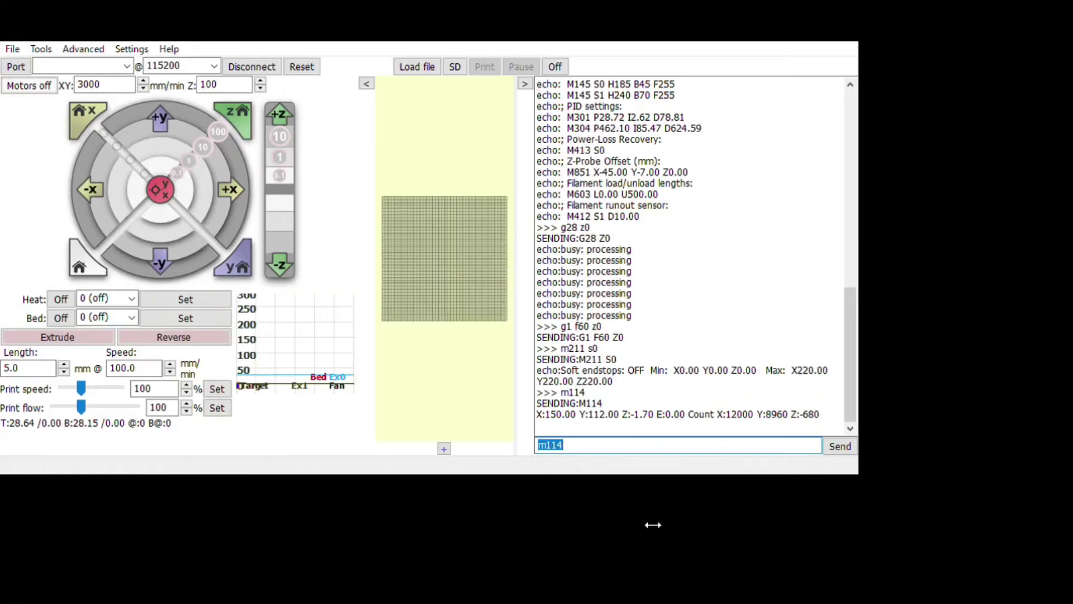
- Set the Z-probe offset to -1.70 with M851 and re-enable the software endstops with M211 S1
text(m851 z -1.70)
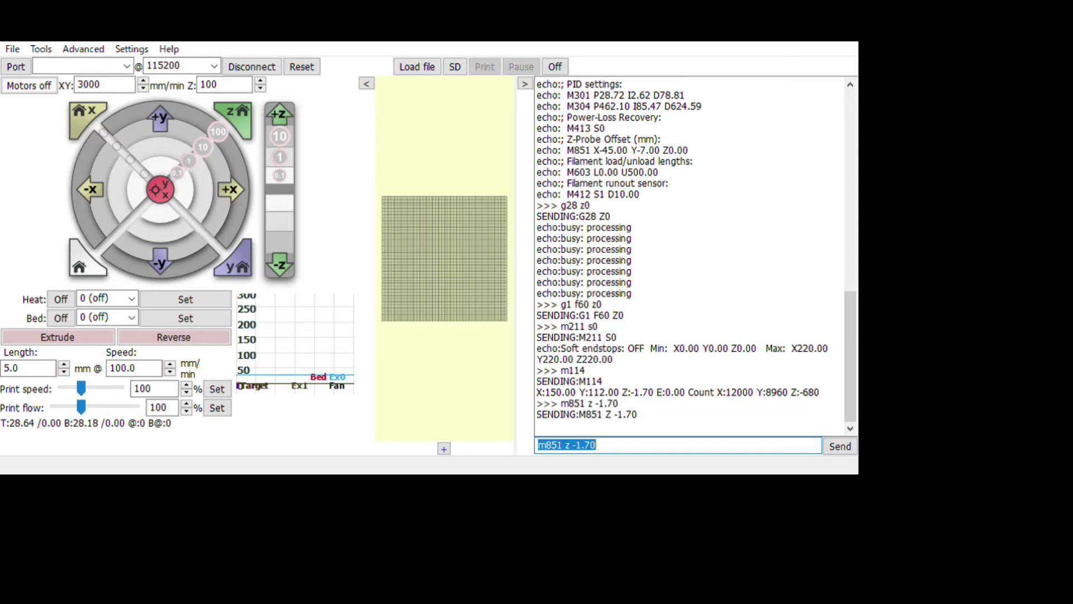
text(m)
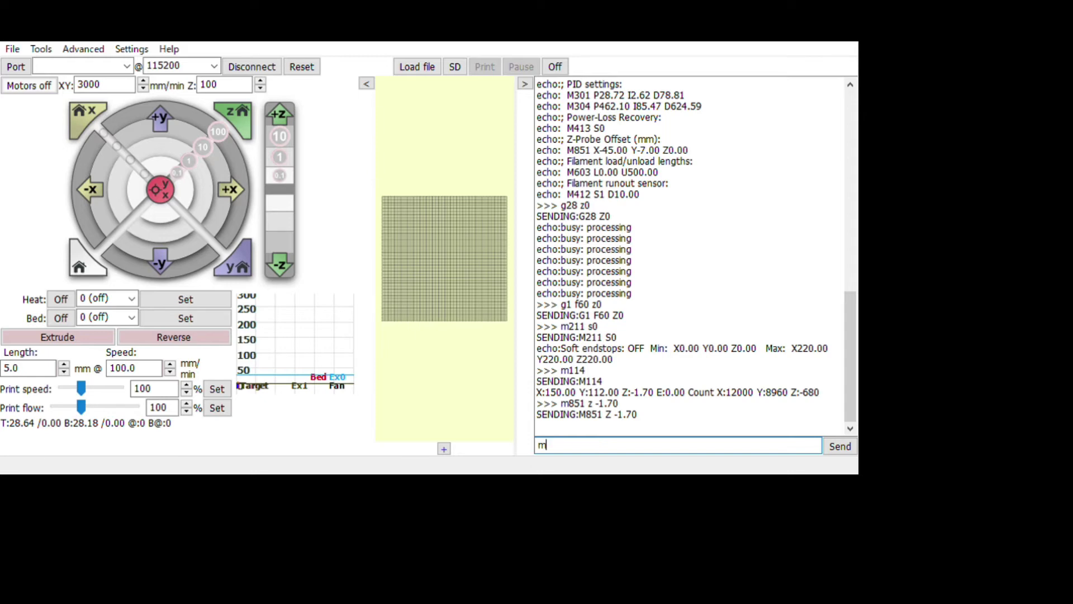
text(211 s1)
key(Return)
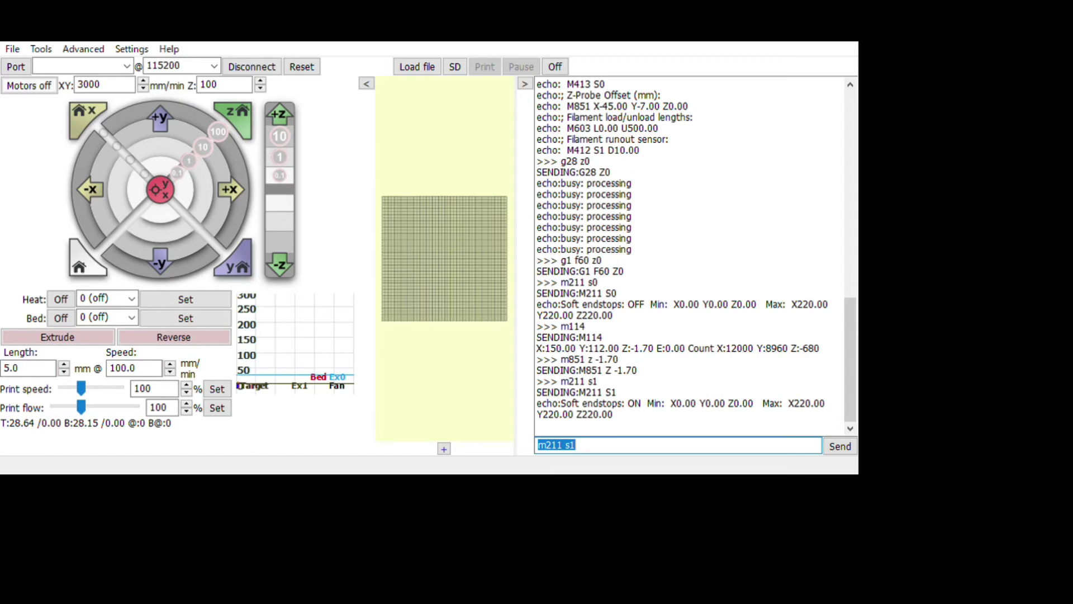
key(Return)
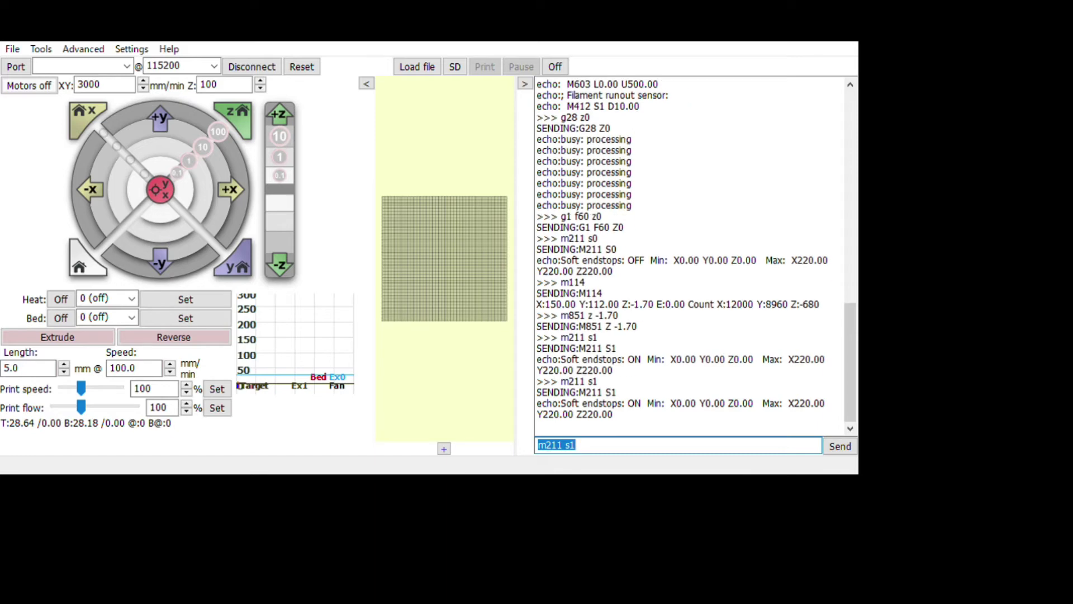
- Save and reload the printer settings with M500 and M501, and list them with M503
text(m500)
key(Return)
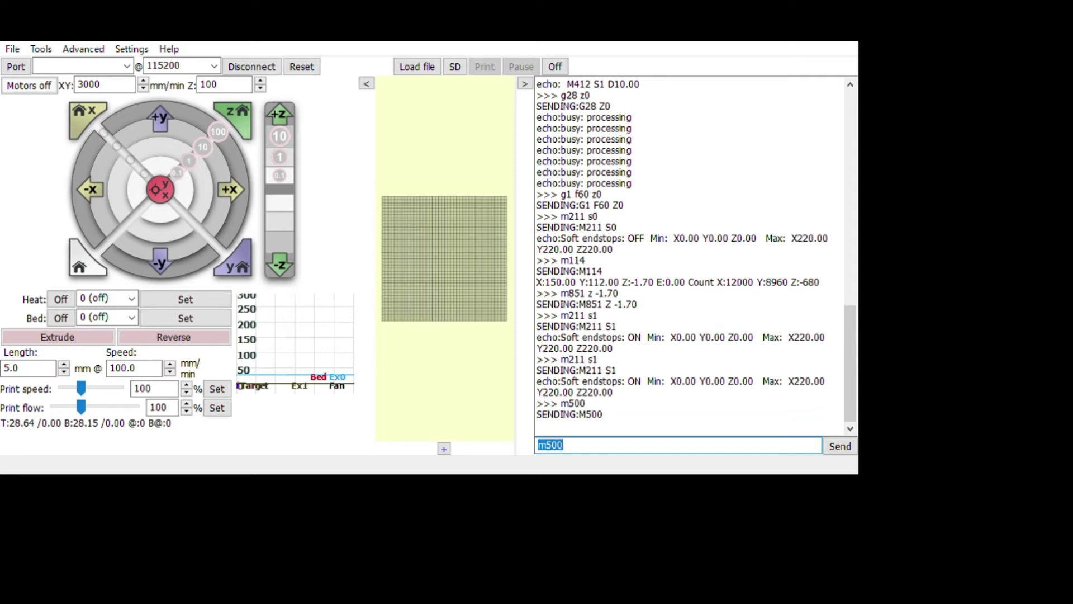
text(m501)
key(Return)
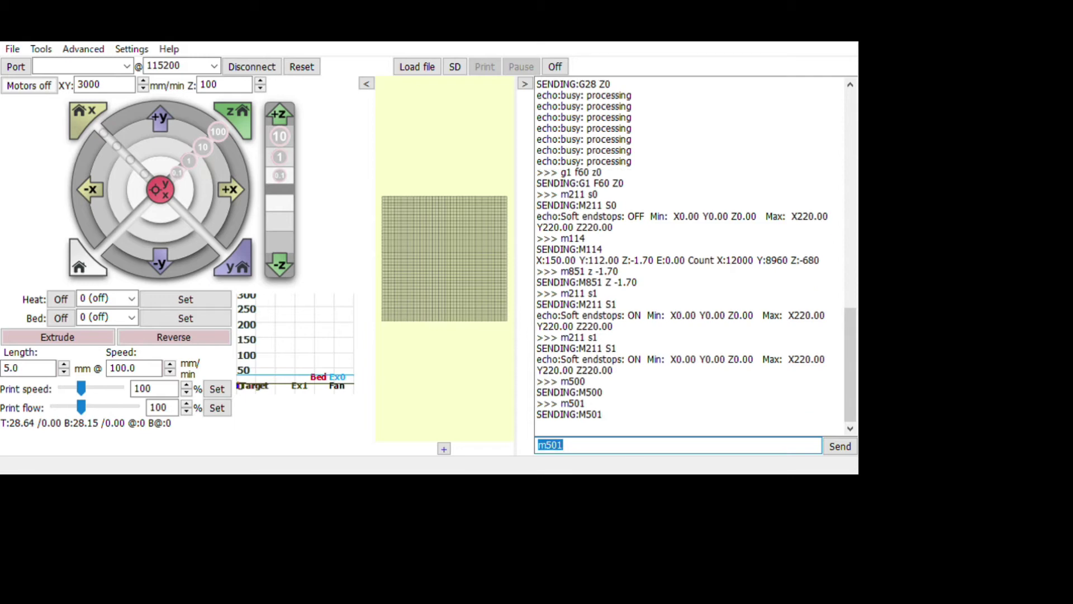
text(m503)
key(Return)
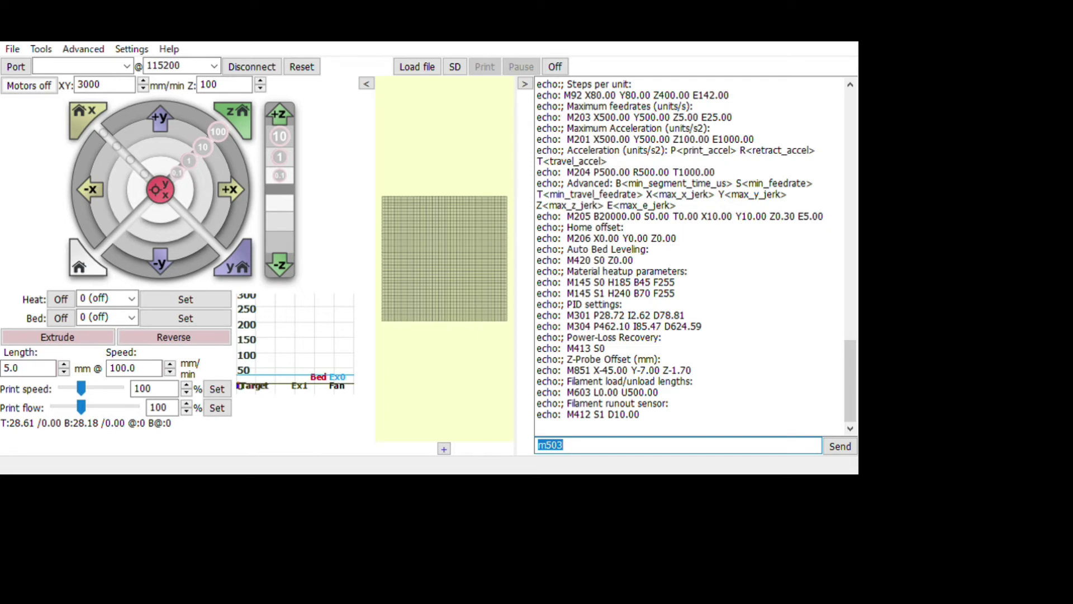
- Move the nozzle to Z0 with G1 F60 Z0 and report its position with M114
click(570, 484)
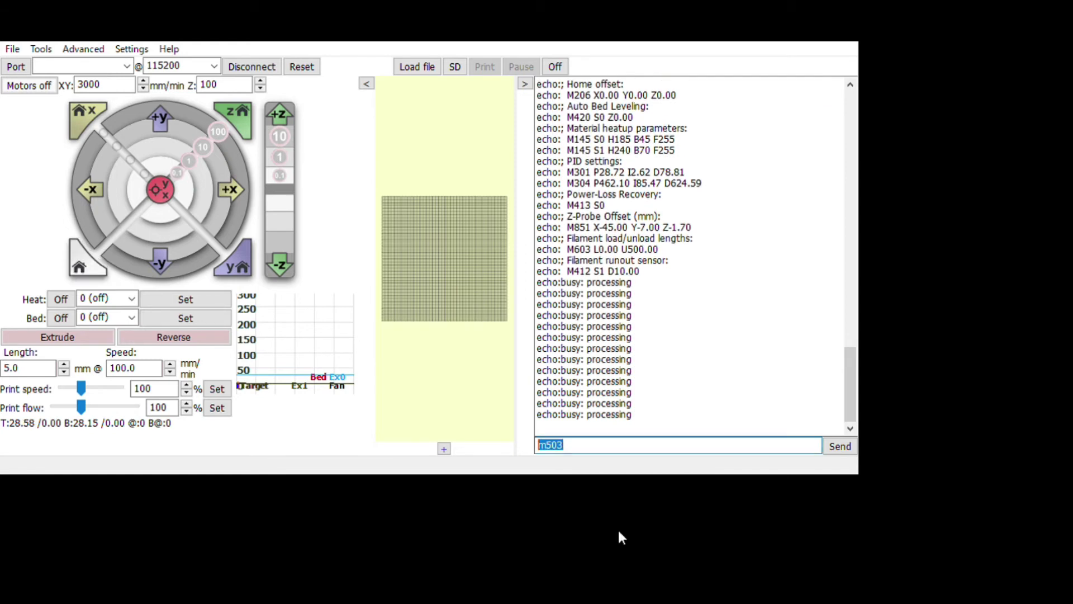
text(g1 f60 z0)
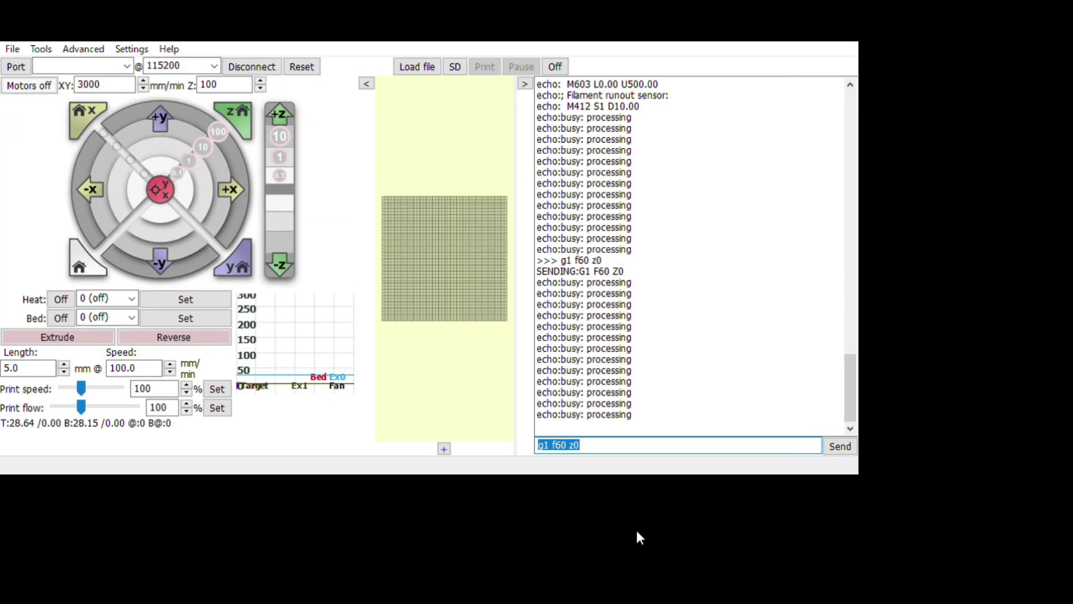
text(m119)
key(Return)
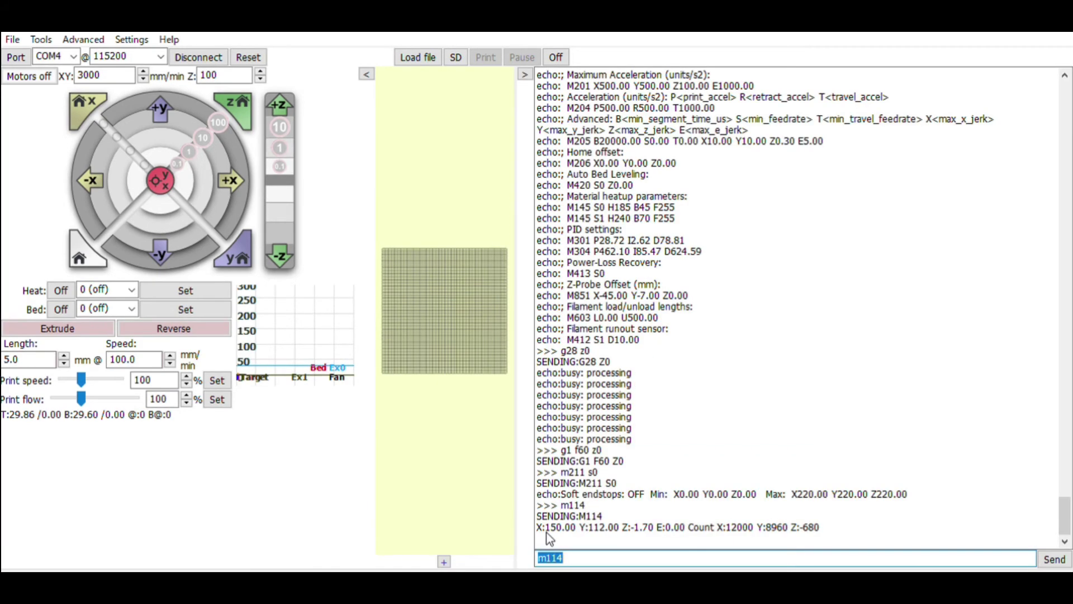
- Set the Z-probe offset to -1.68 with M851 and re-enable the software endstops with M211 S1
drag(656, 527, 621, 527)
click(642, 556)
text(m851 z -1.68)
key(Return)
text(m211 s1)
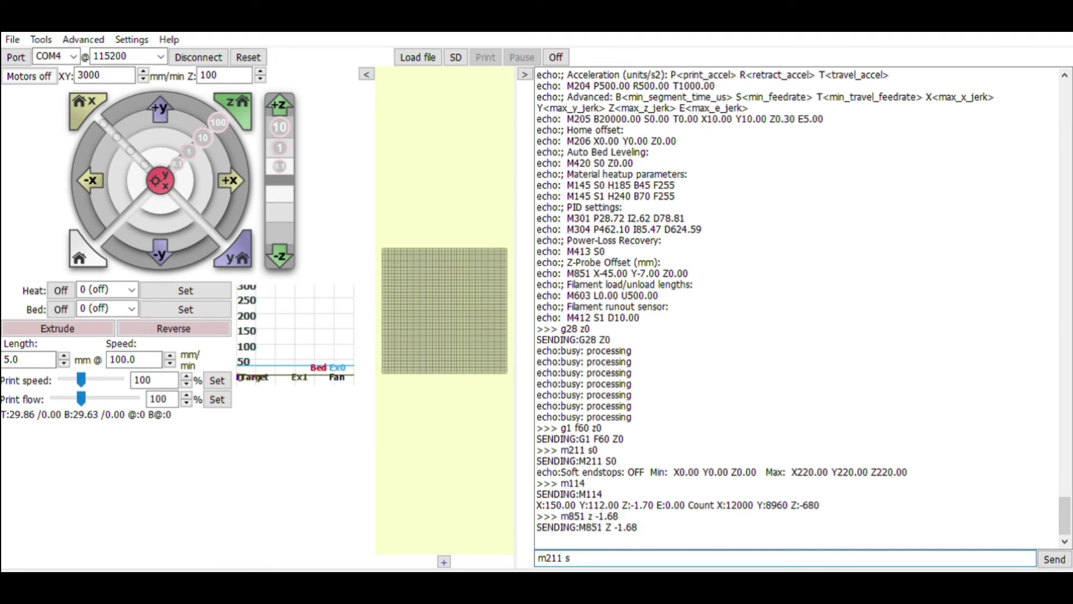
key(Return)
- Store the new probe offset with M500, reload it with M501 and list the settings with M503
text(m500)
key(Return)
text(m501)
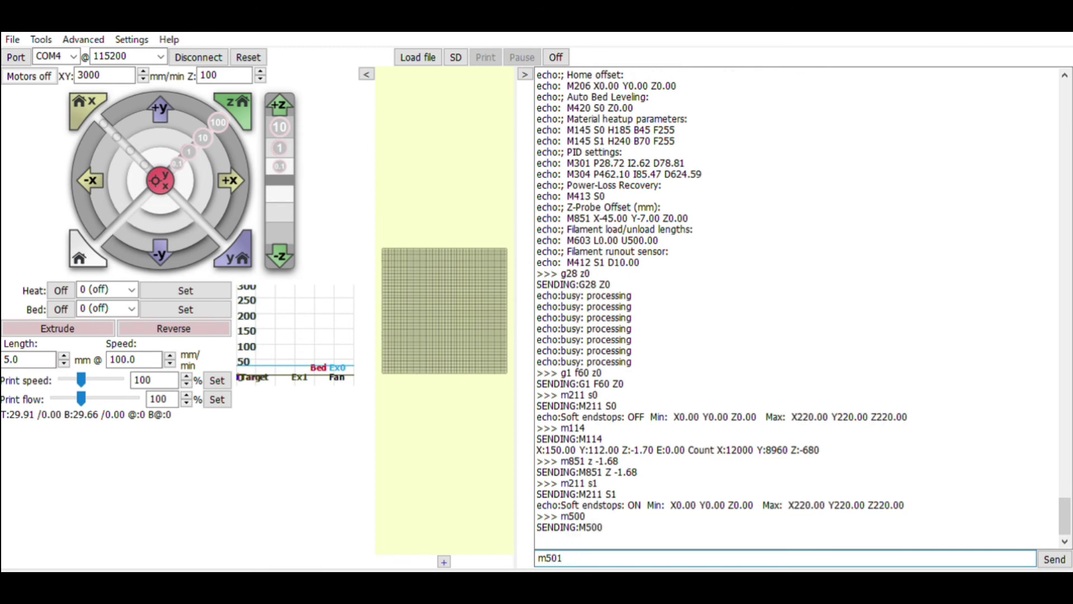
key(Return)
text(m503)
key(Return)
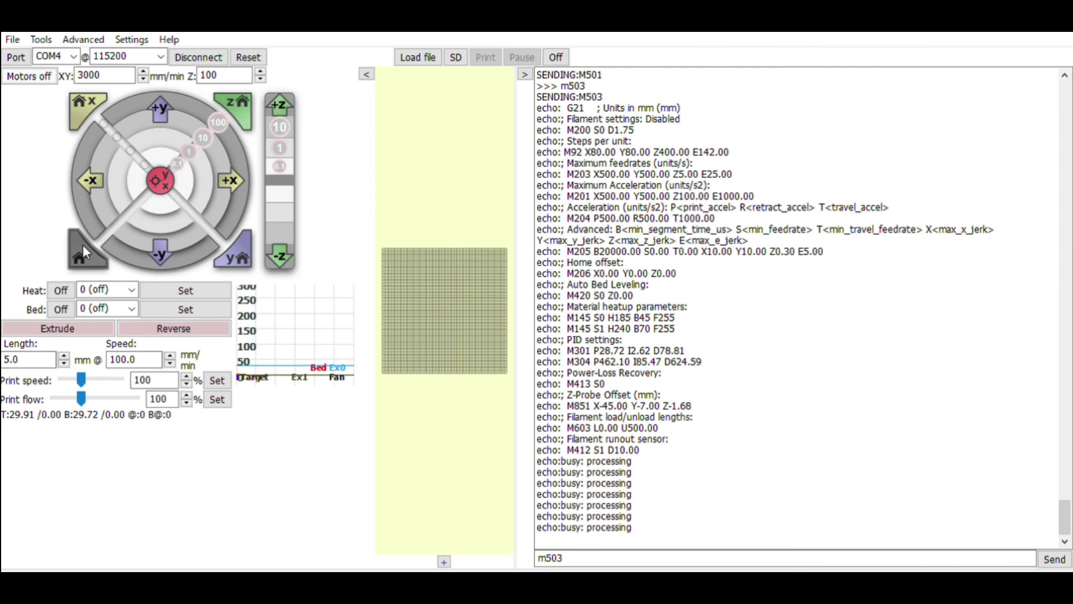
- Send the nozzle to Z0 at feed rate 60 with G1 F60 Z0 to check the probe offset
double_click(582, 555)
text(g1 f60 z0)
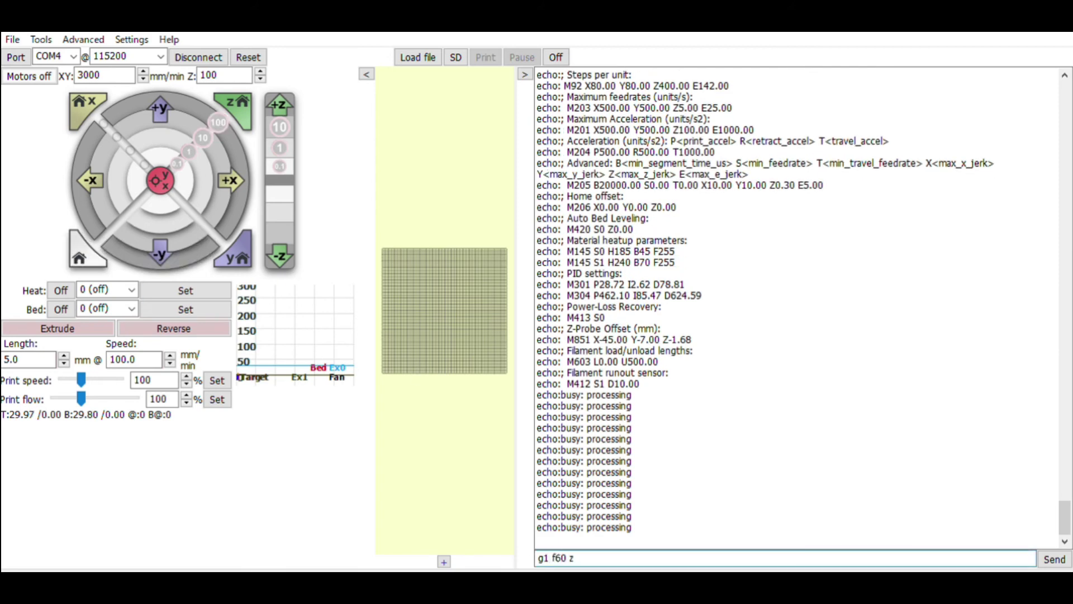
key(Return)
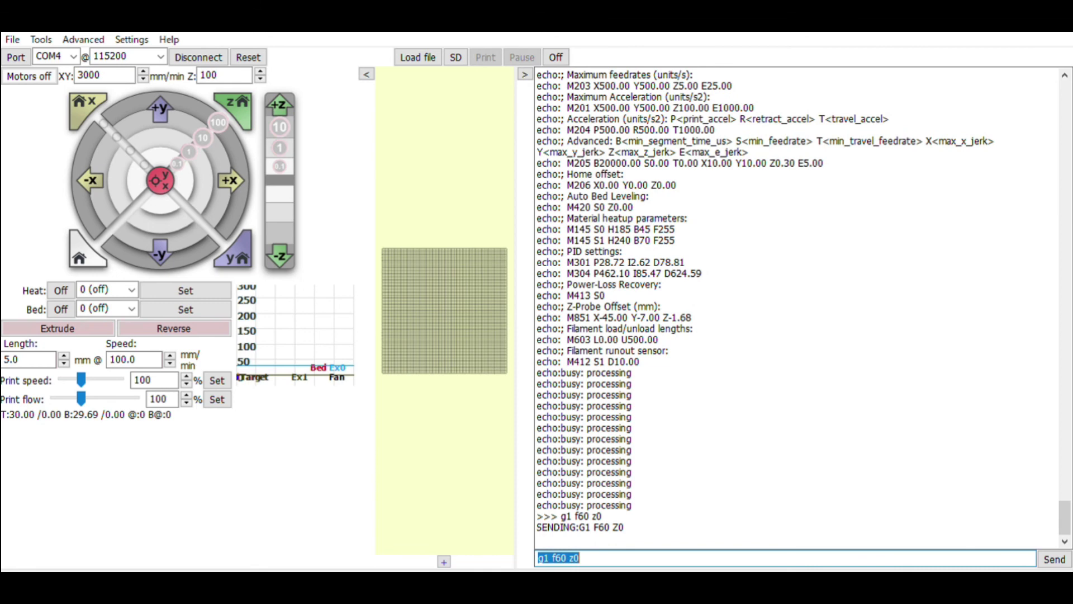